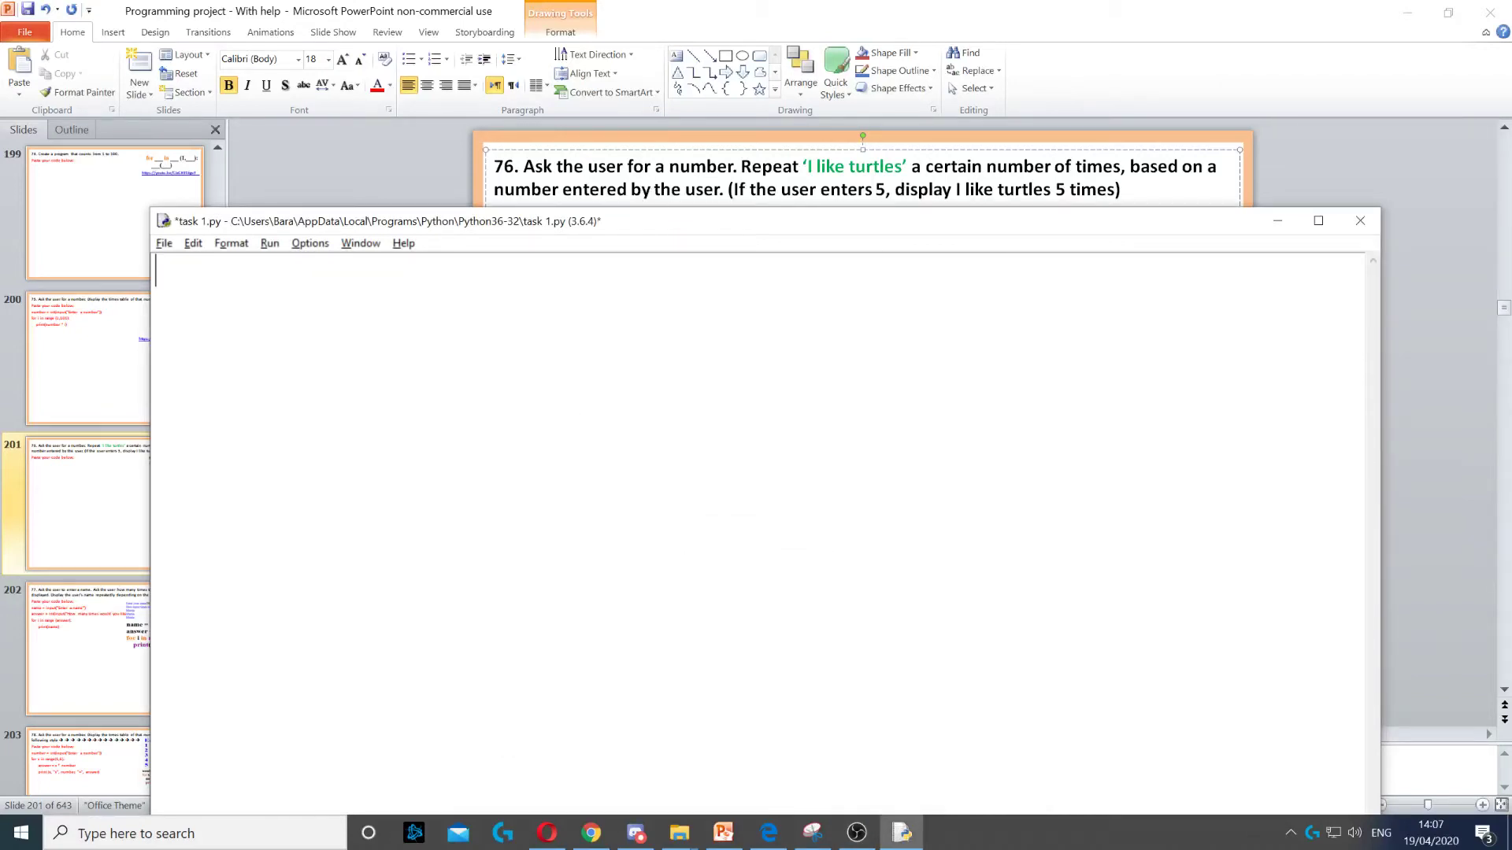
- Paste number = int(input("Enter a number")) on line 1, highlighting number, int, input and the prompt
type("number = int(input(\"Enter a number\"))")
left_click_drag(255, 273, 155, 272)
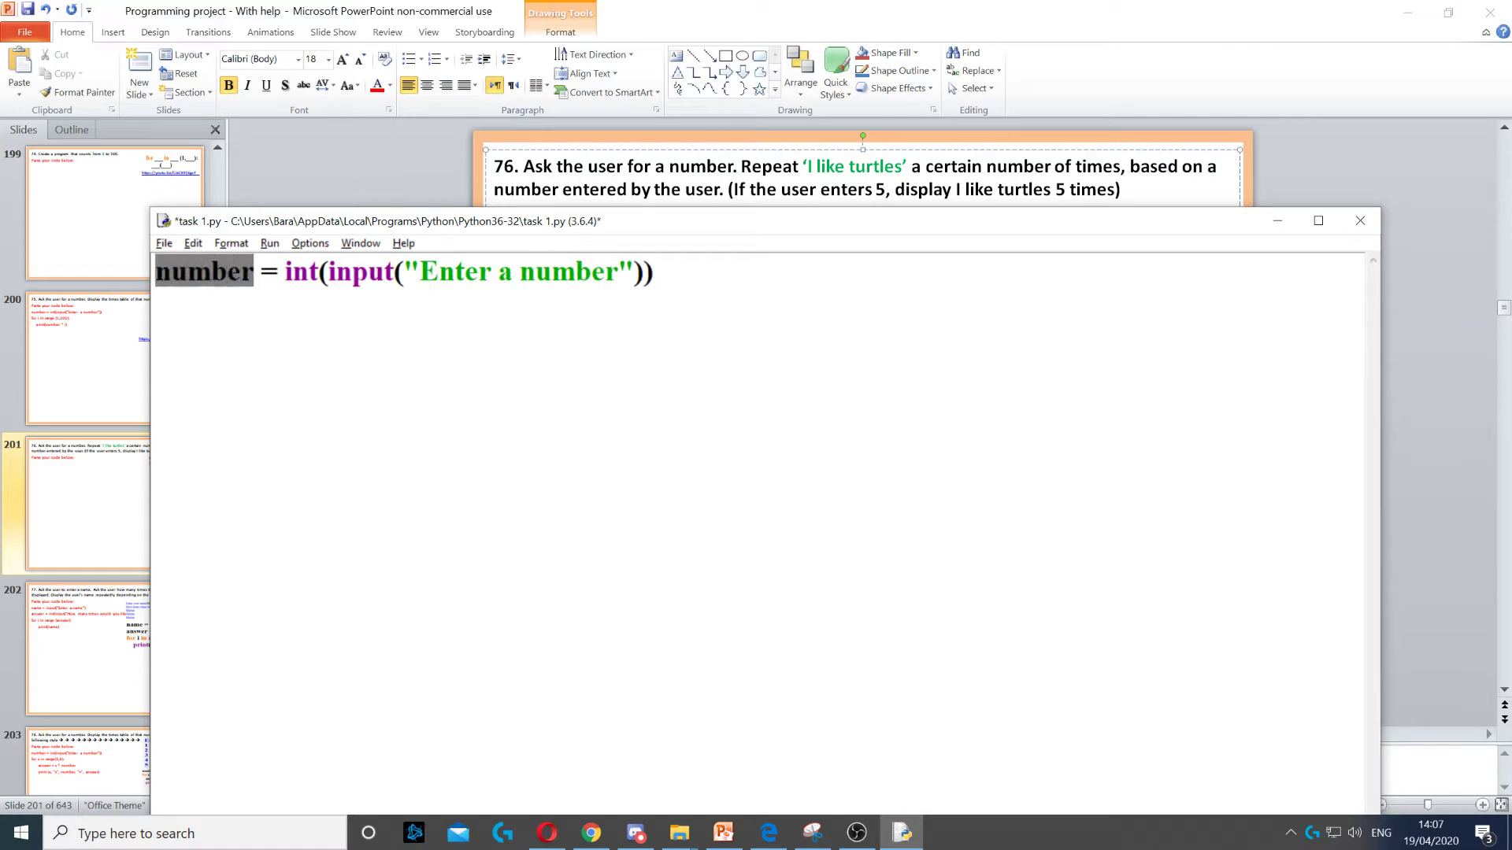
left_click(154, 271)
left_click_drag(319, 273, 284, 272)
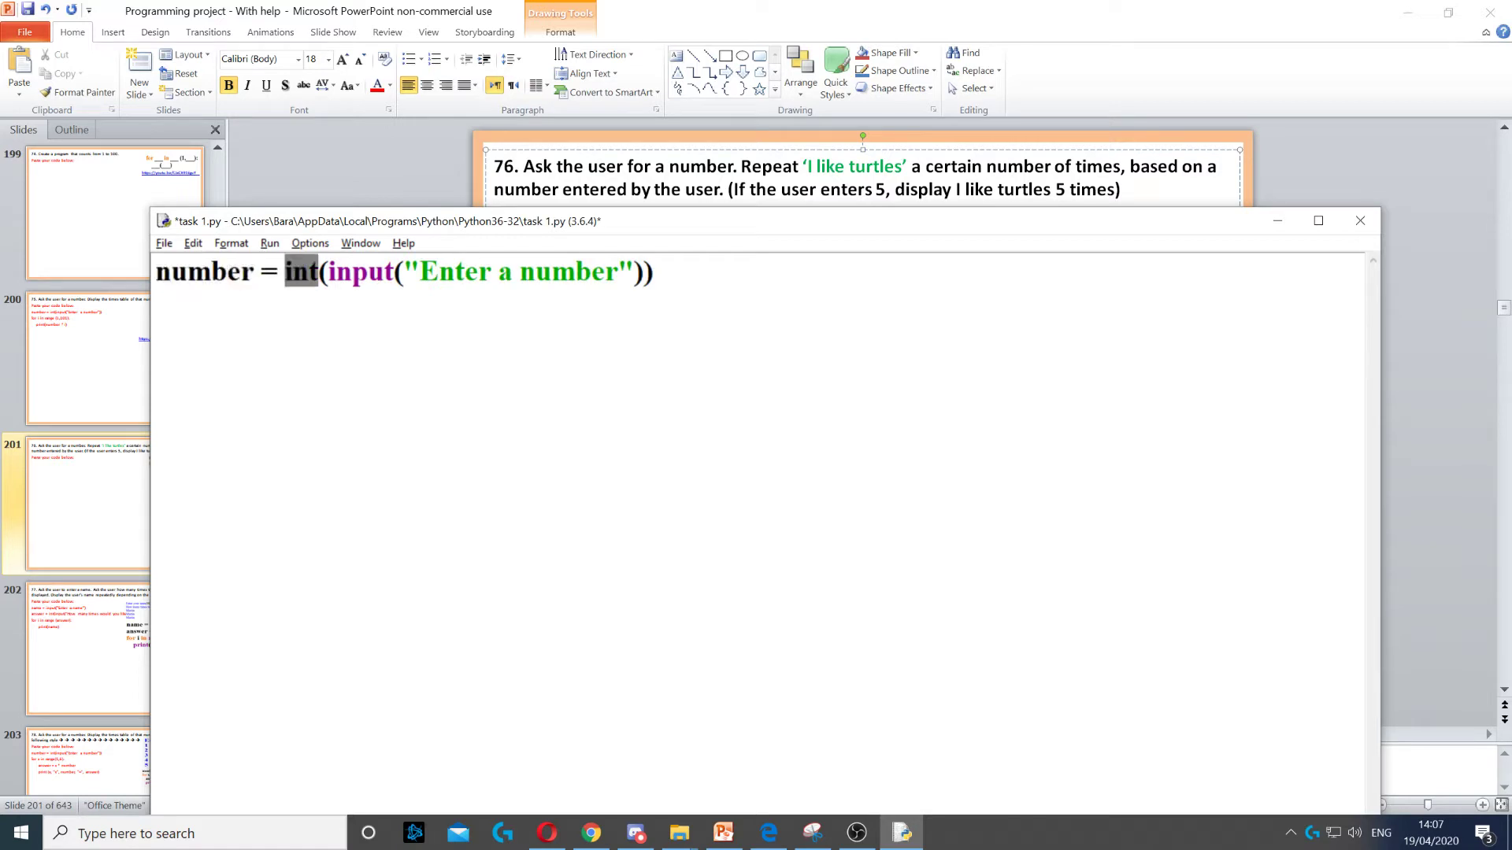
left_click_drag(394, 272, 331, 271)
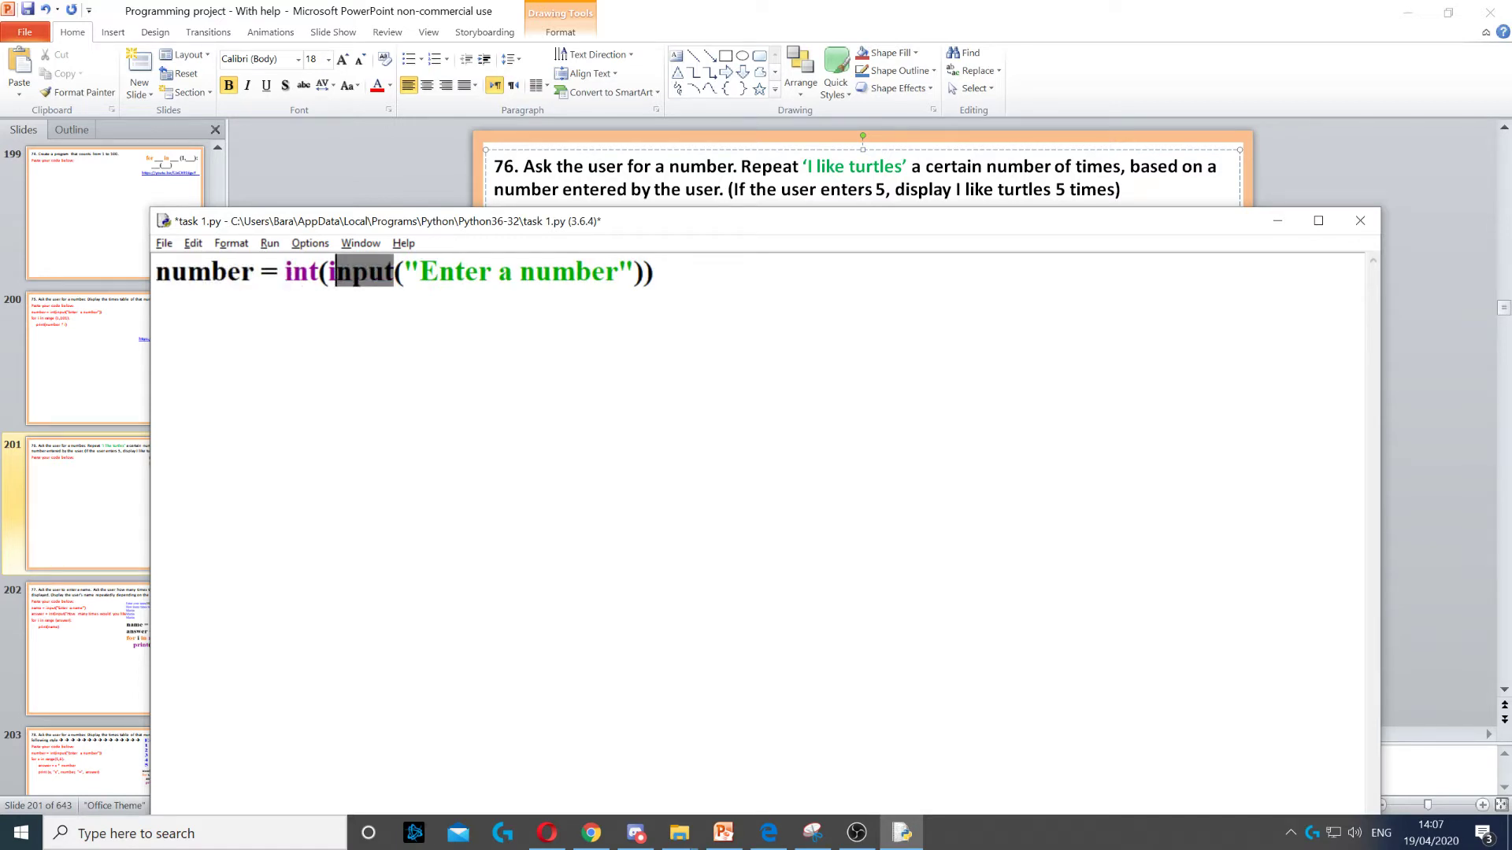
left_click_drag(635, 272, 420, 271)
left_click(656, 272)
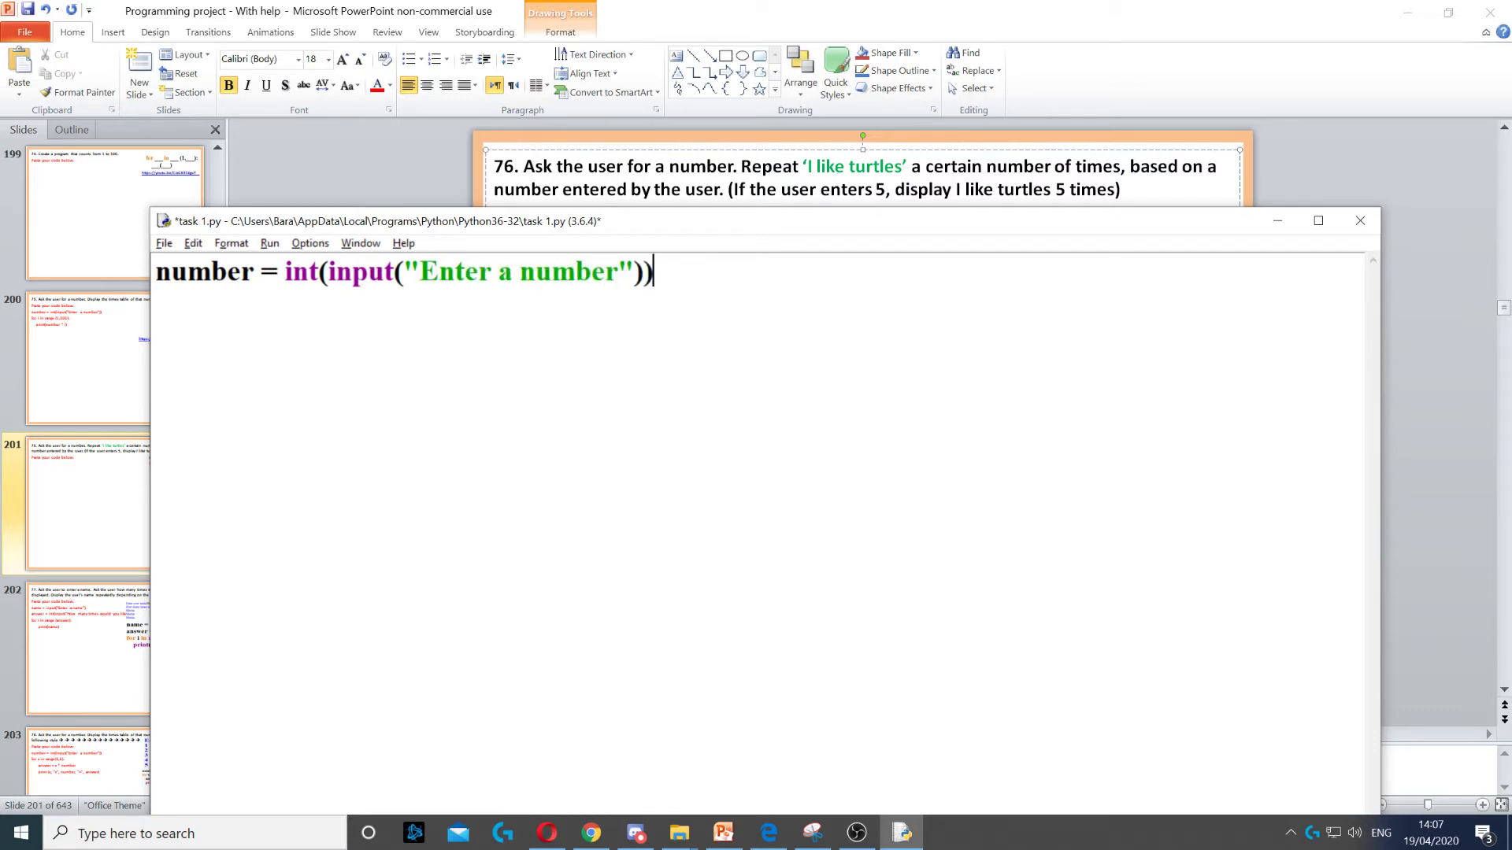
- Start line 2 below the input line for the for x in range(number): loop
key("Return")
type("for ")
type("x in range")
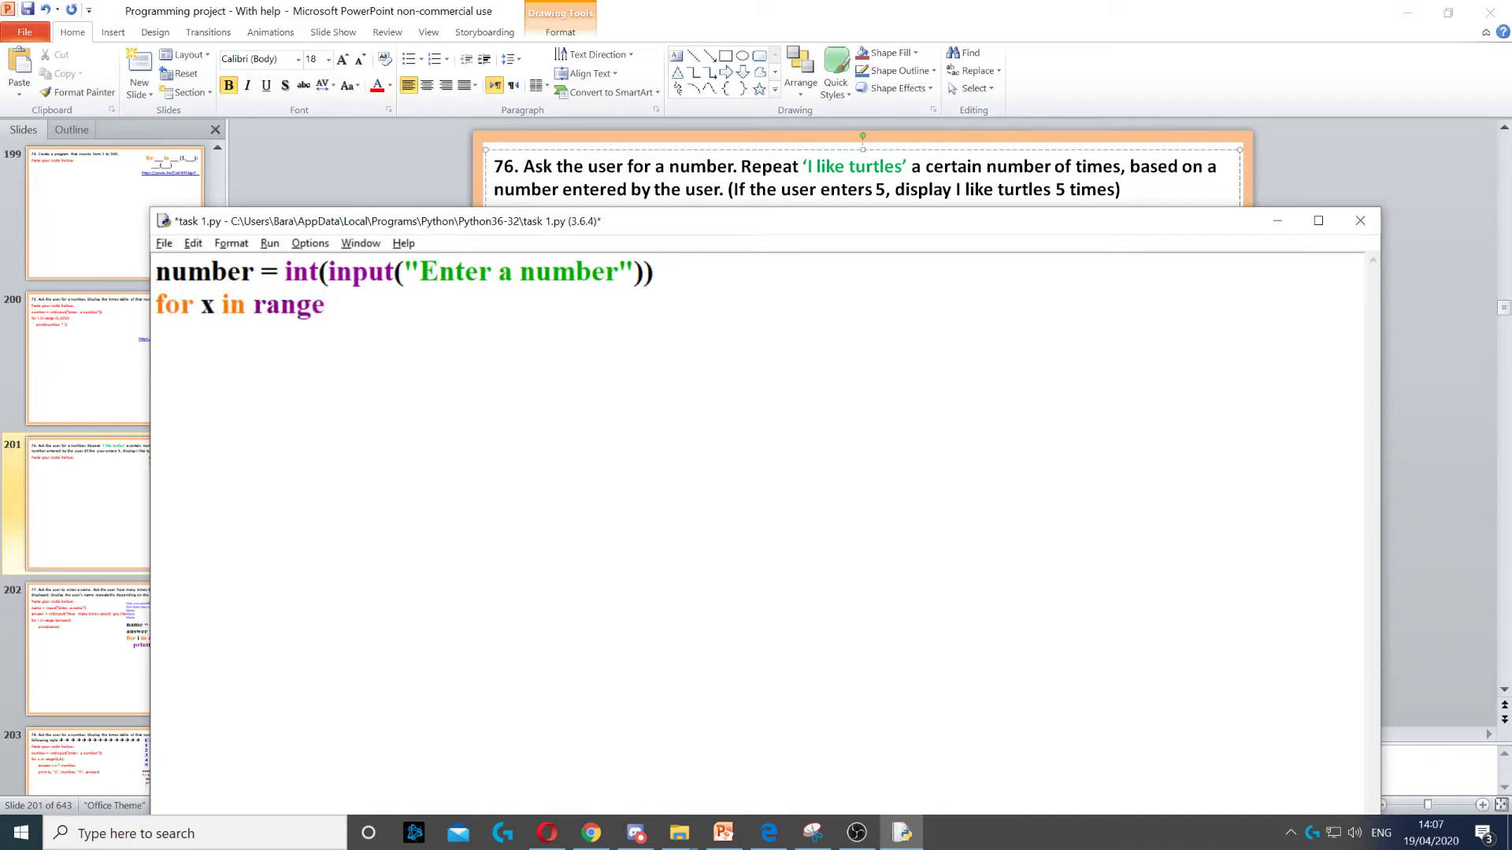
type("(n")
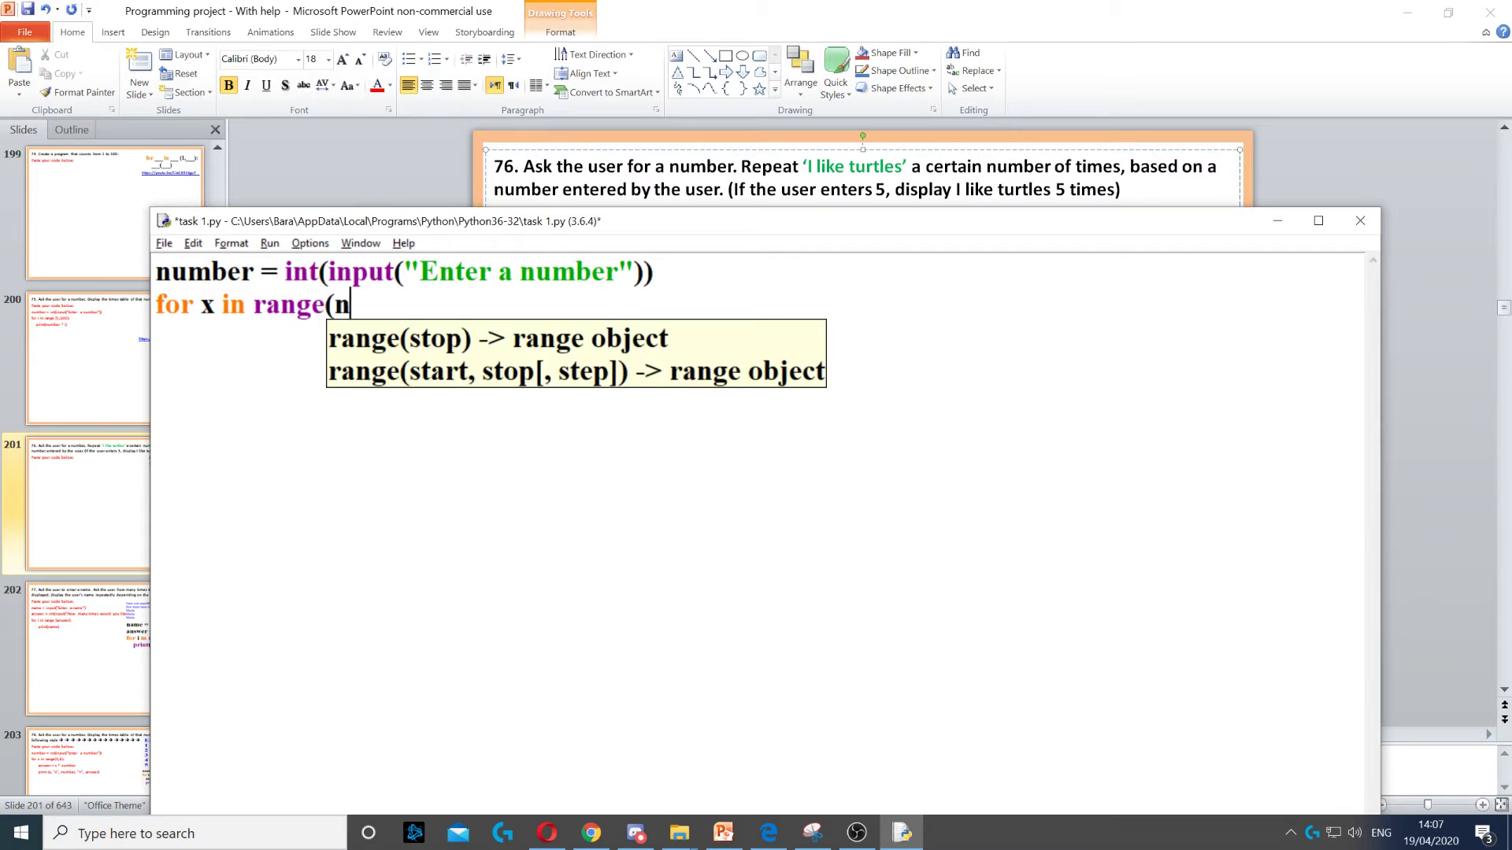
type("umber):")
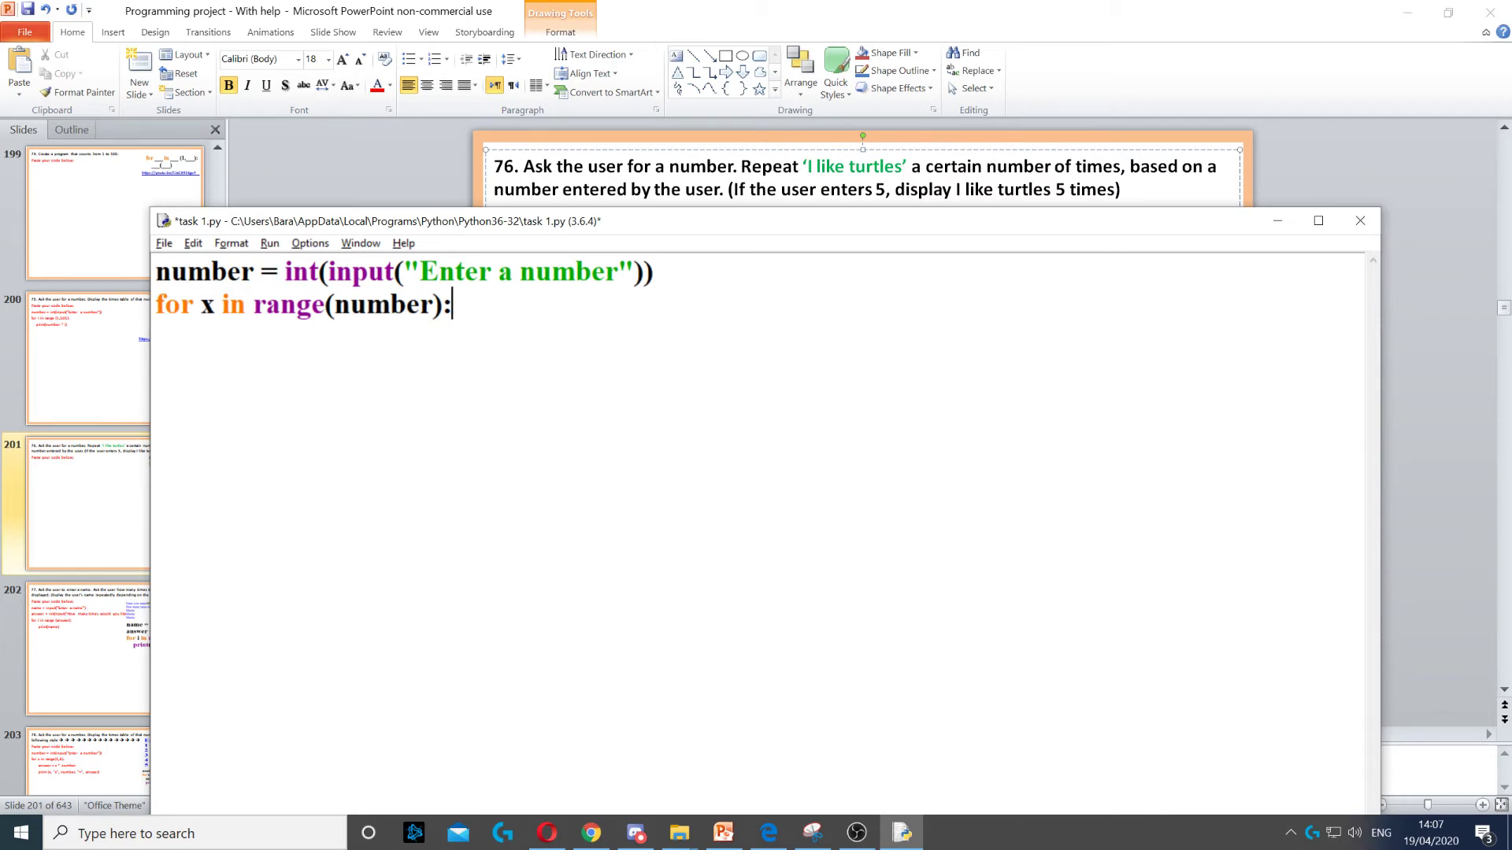
- Begin an indented line 3 inside the loop for print("I like turtles")
key("Return")
type("pr")
type("int(")
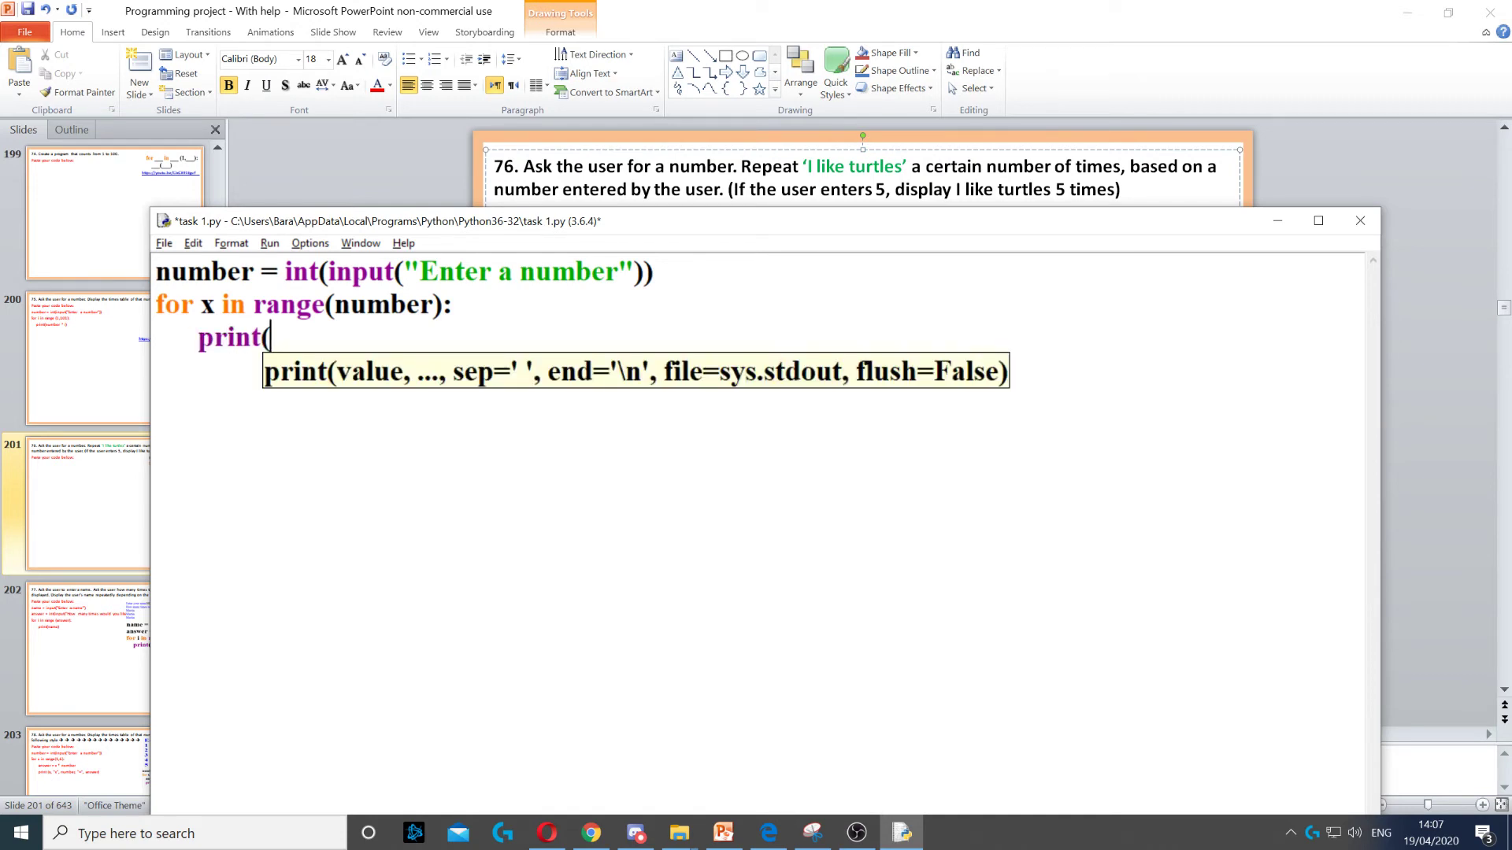
type("\"I like")
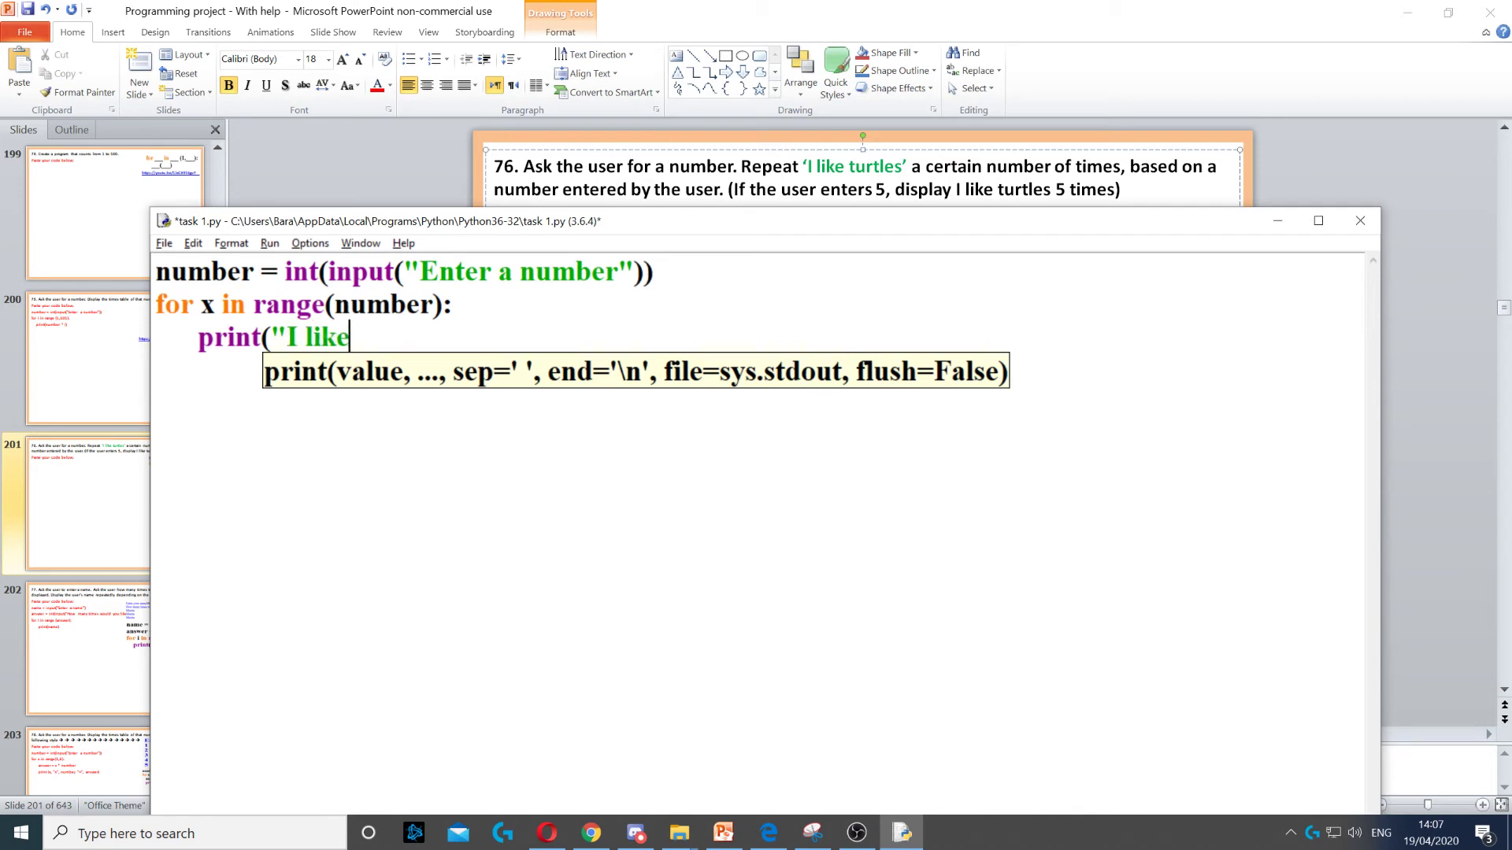
type(" turtles\"")
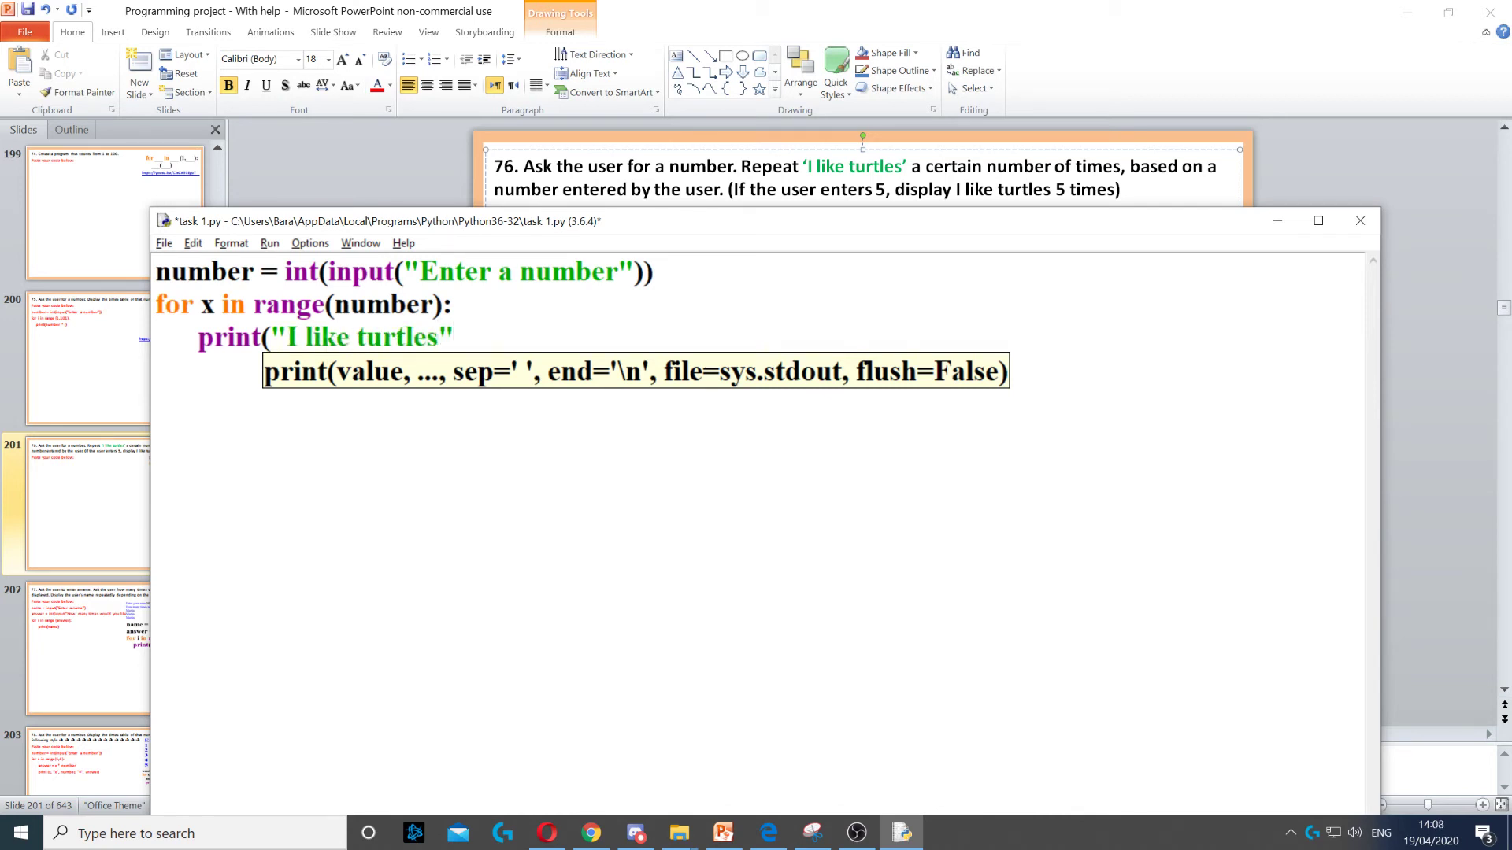
type(")")
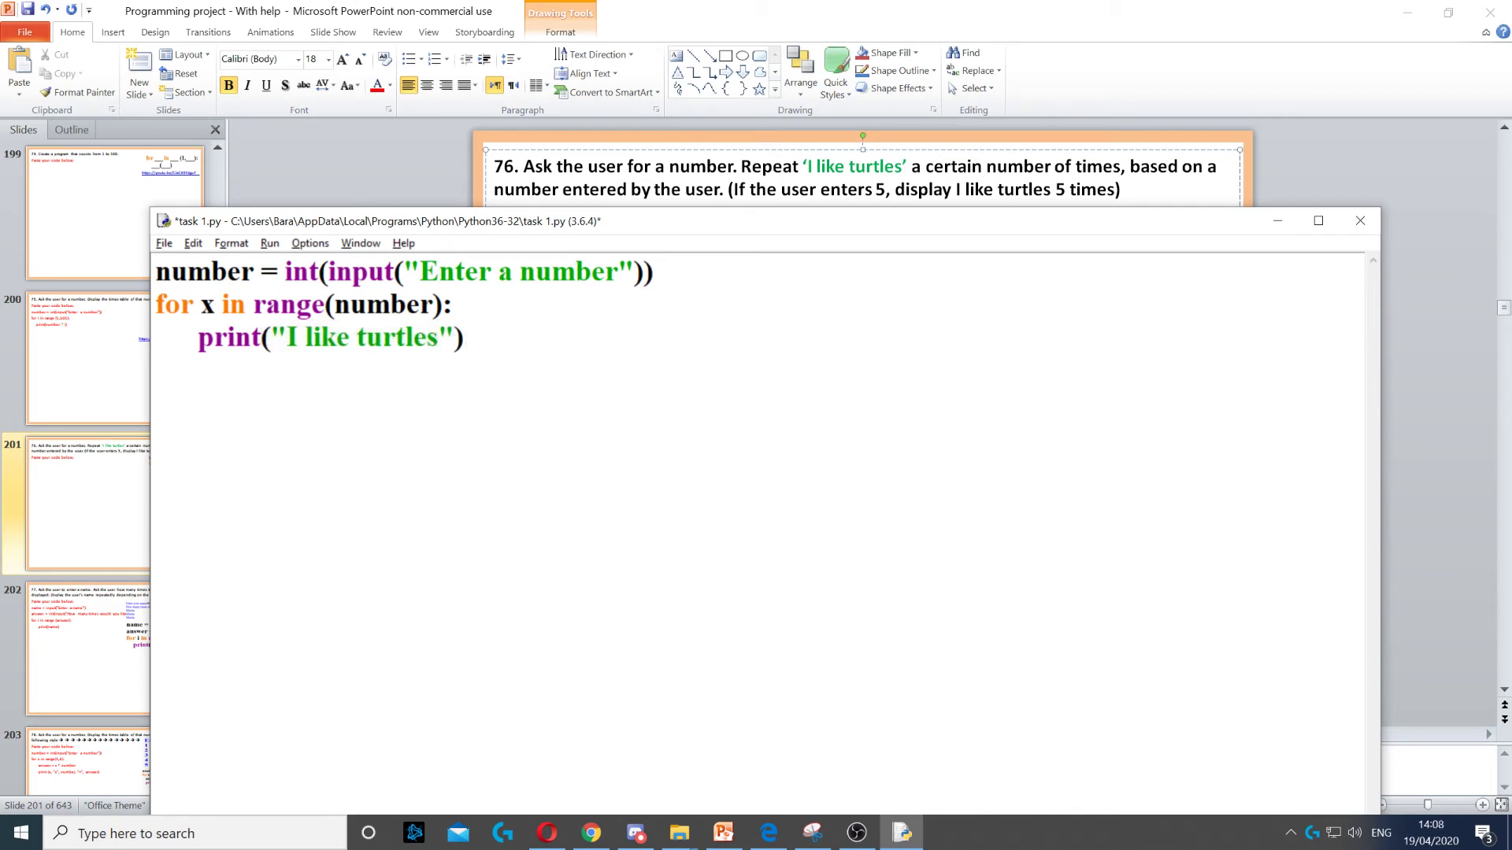
- Save and run task 1.py, enter 5 to get five I like turtles lines, then close the shell
key("ctrl+s")
key("F5")
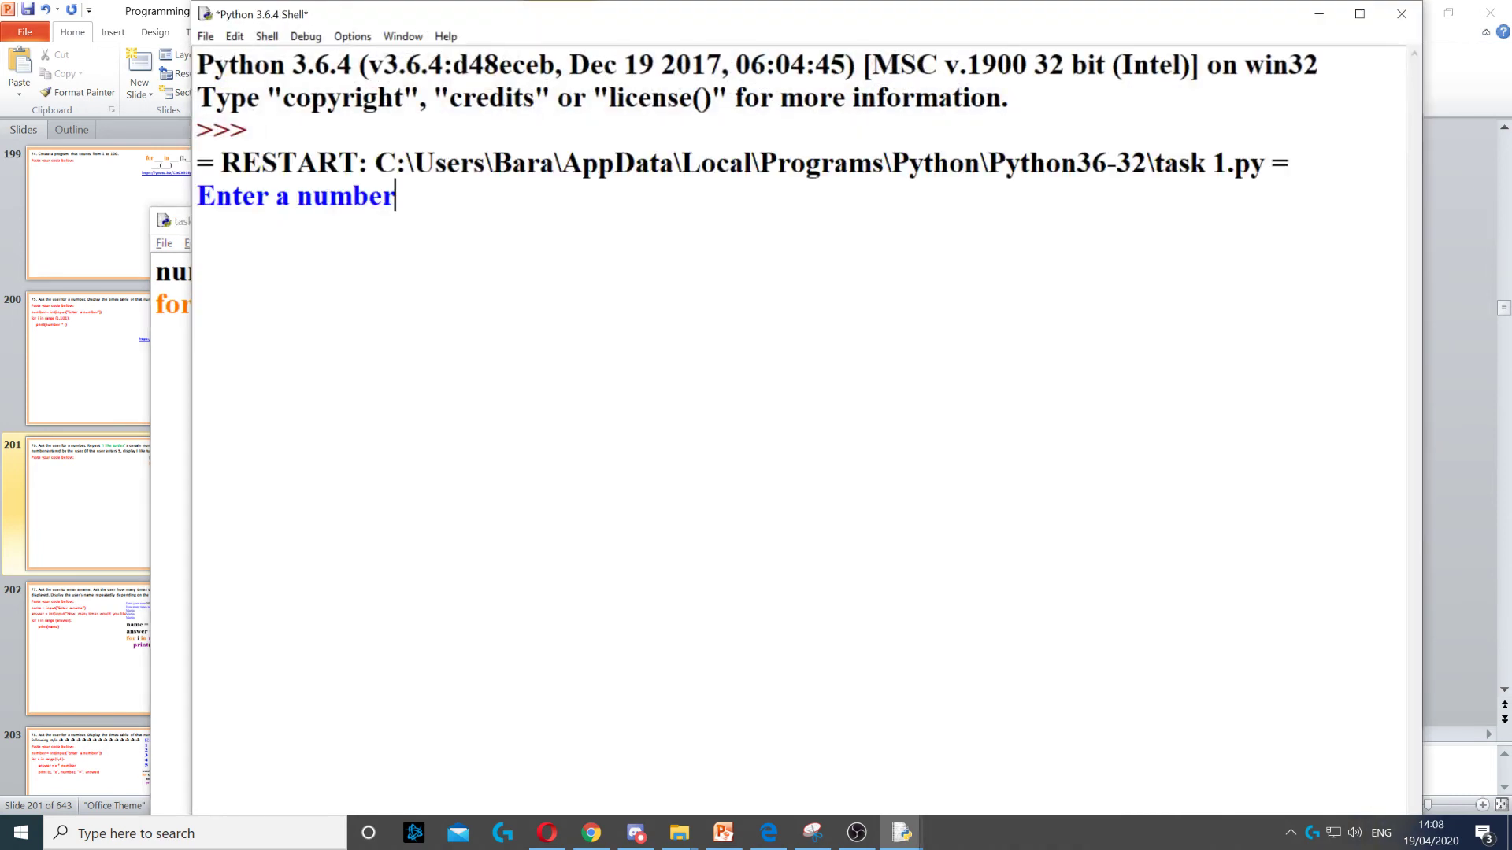
type("5")
key("Return")
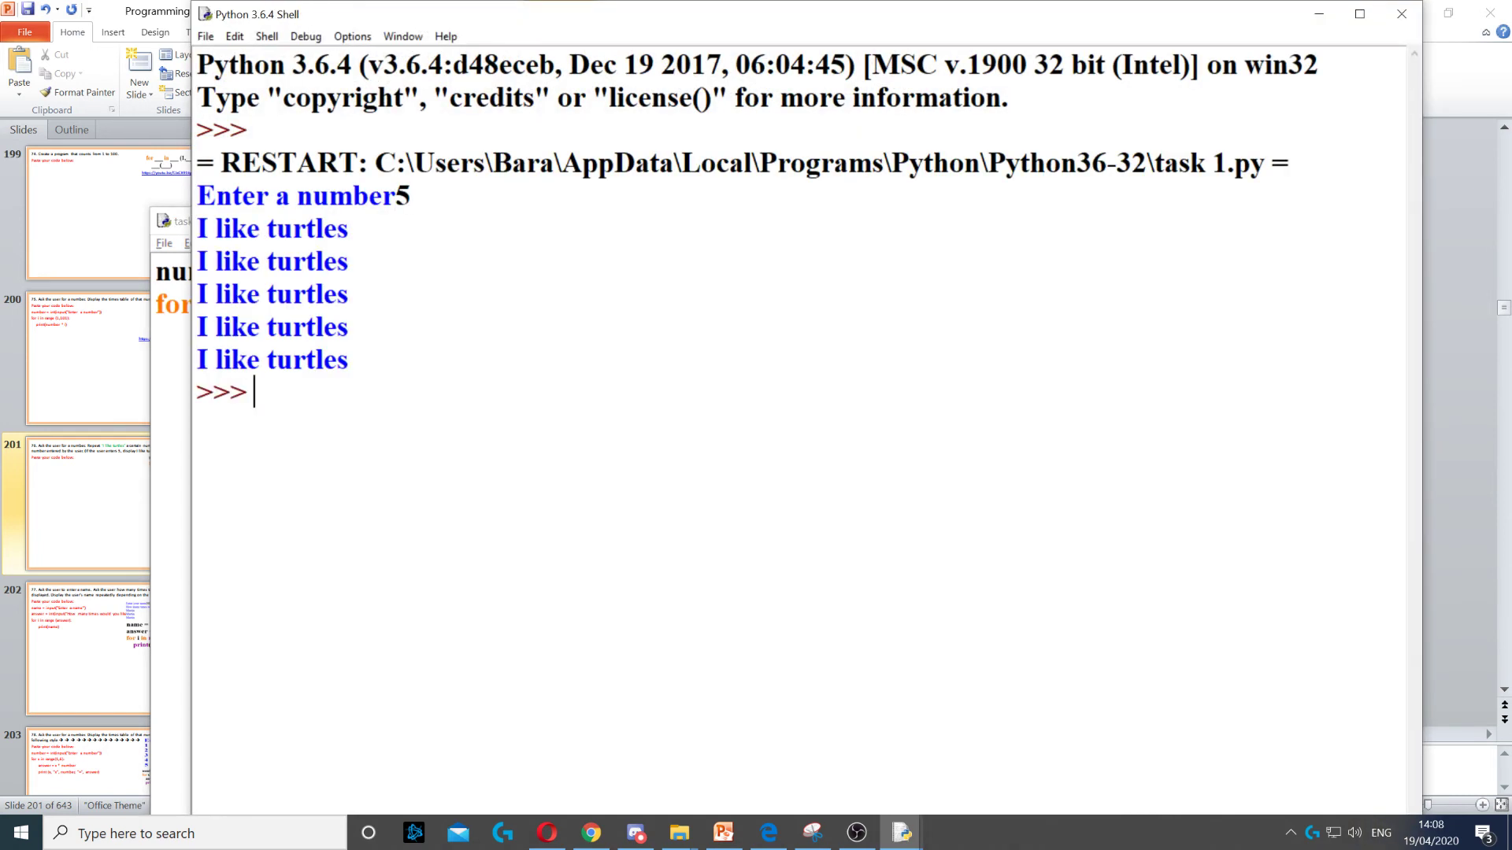
left_click(1400, 14)
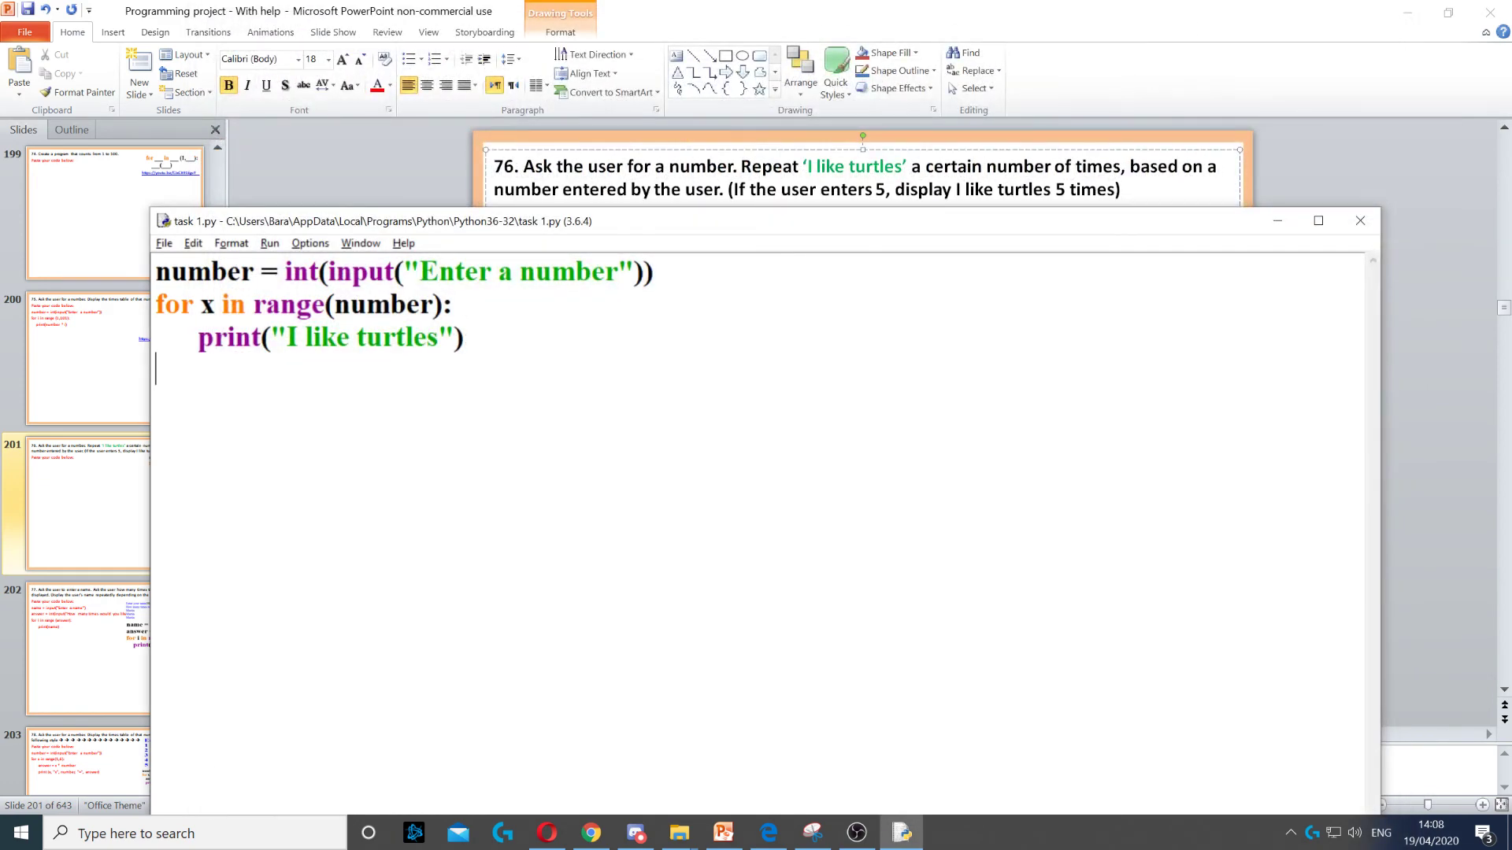